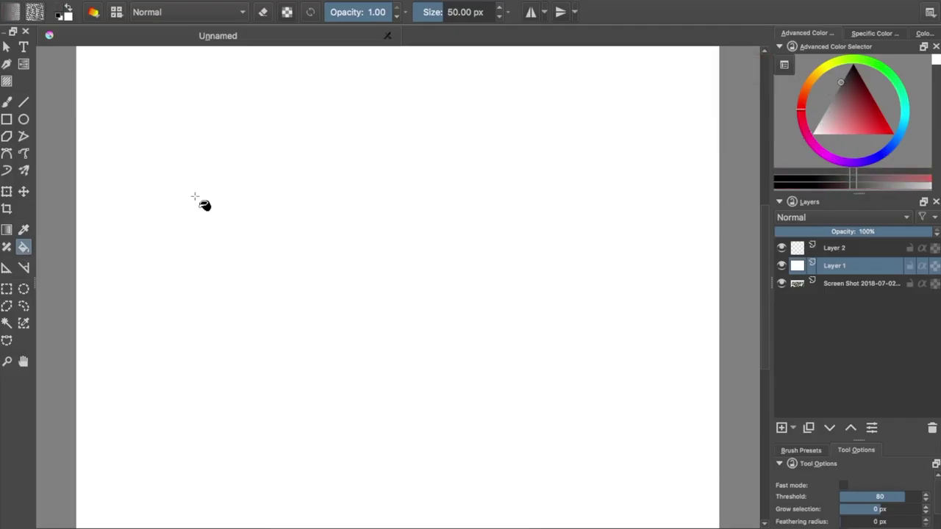
# - Fill Layer 1 with dark grey and save the document as 889 in the Krita document format
pyautogui.click(382, 194)
pyautogui.click(74, 0)
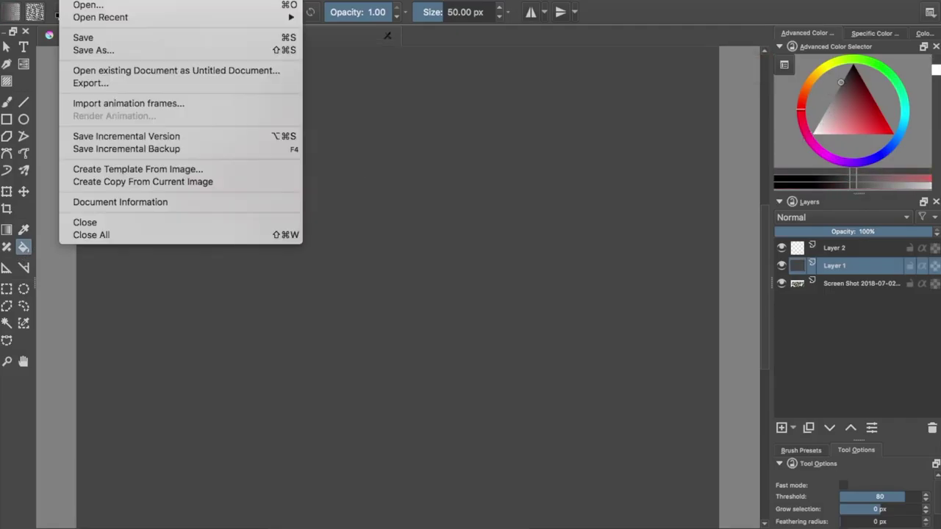
pyautogui.click(83, 38)
pyautogui.write('889')
pyautogui.click(644, 261)
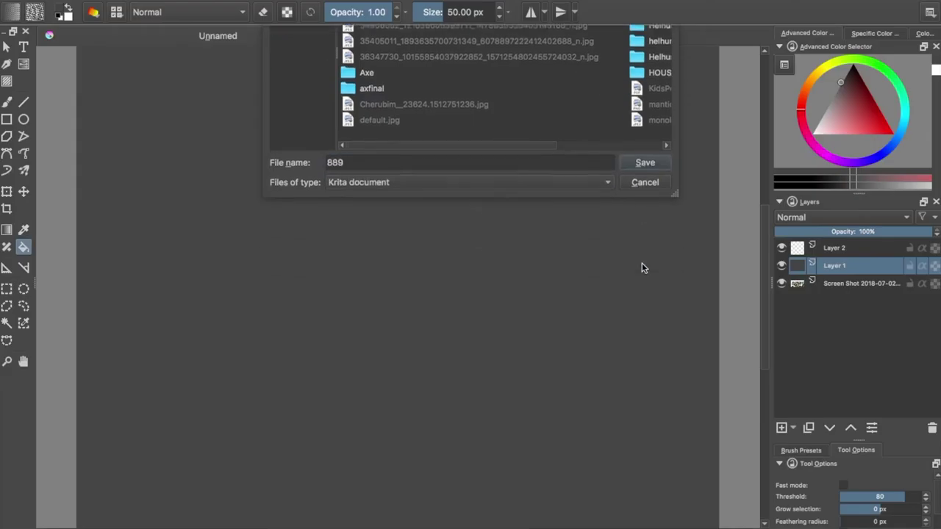
# - Sketch the panda's head, neck and arms on Layer 2 with loose pale cyan lines, using a 10 px brush
pyautogui.click(856, 251)
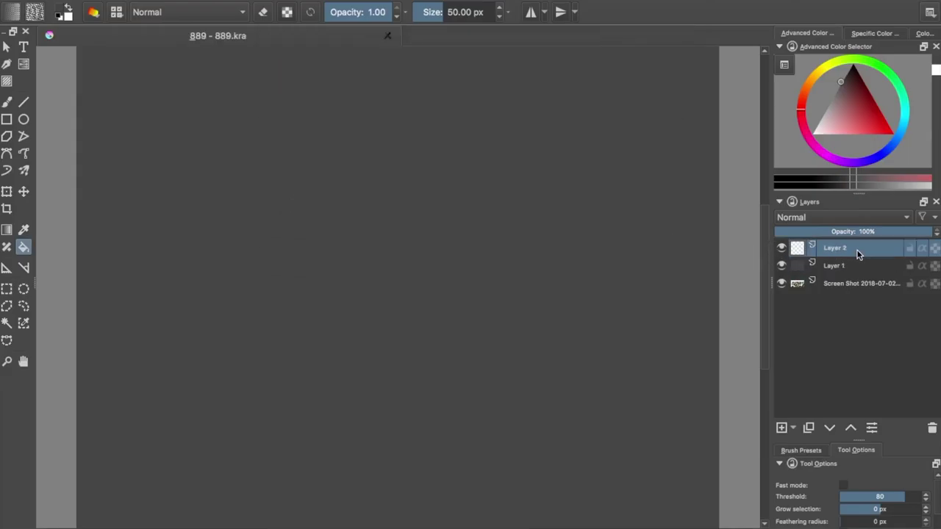
pyautogui.click(905, 130)
pyautogui.moveTo(872, 141); pyautogui.dragTo(845, 138)
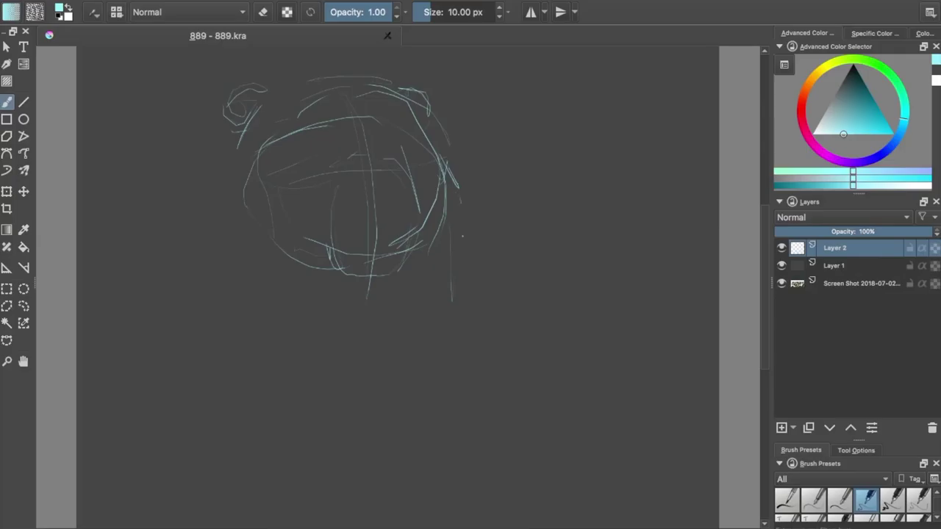
pyautogui.moveTo(456, 203); pyautogui.dragTo(472, 342)
pyautogui.moveTo(464, 335); pyautogui.dragTo(457, 372)
pyautogui.moveTo(238, 229); pyautogui.dragTo(237, 275)
pyautogui.moveTo(236, 234); pyautogui.dragTo(234, 310)
pyautogui.moveTo(234, 324); pyautogui.dragTo(285, 388)
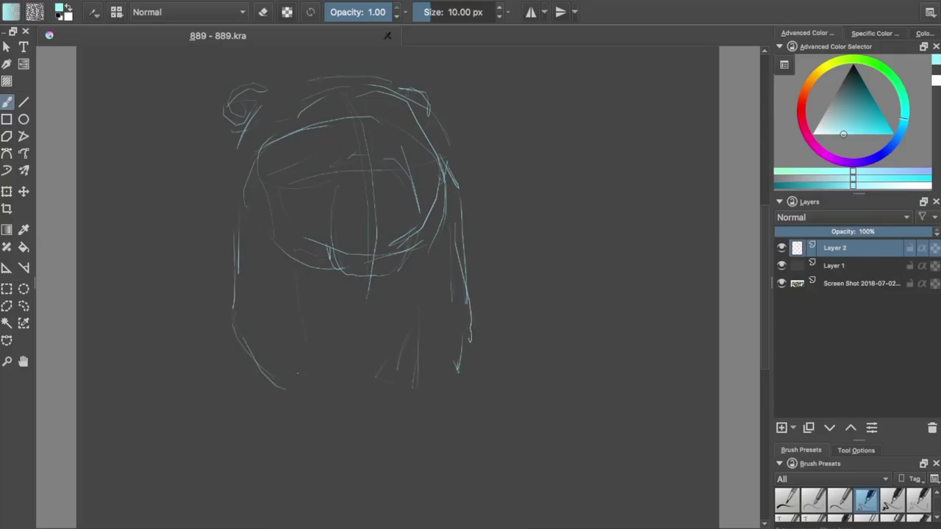
pyautogui.moveTo(227, 330)
pyautogui.mouseDown()
pyautogui.moveTo(212, 392)
pyautogui.moveTo(220, 441)
pyautogui.mouseUp()
pyautogui.moveTo(478, 355); pyautogui.dragTo(488, 450)
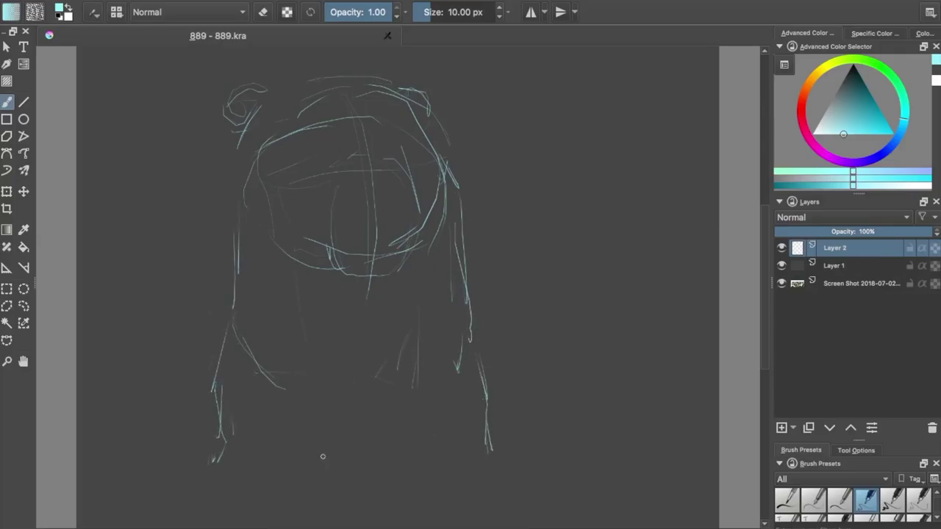
# - Sketch the facial features, ears and crown of the head, briefly hiding Layer 1 to check the panda reference photos
pyautogui.click(782, 267)
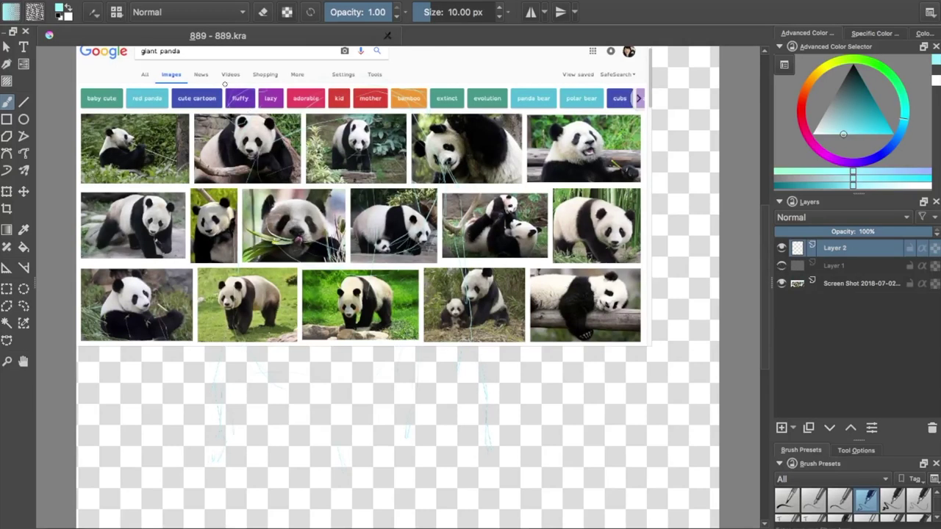
pyautogui.click(782, 266)
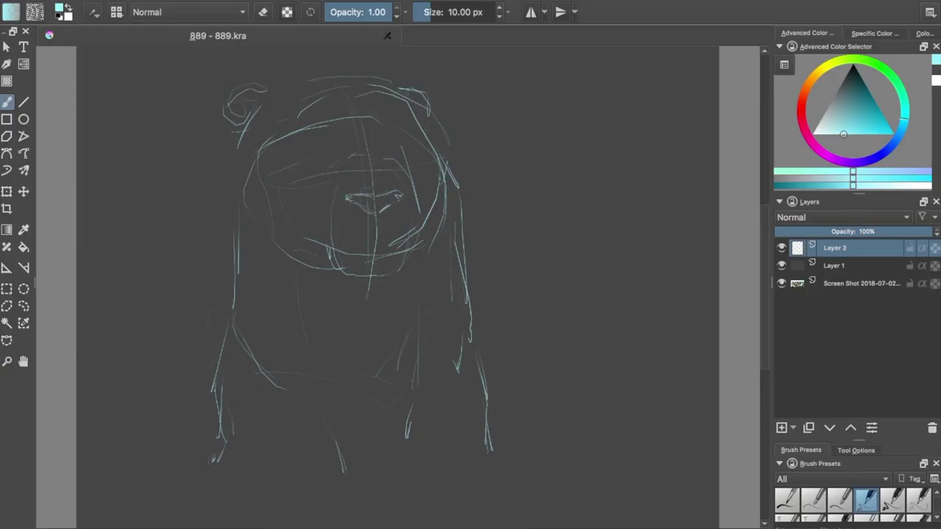
pyautogui.click(781, 266)
pyautogui.click(781, 266)
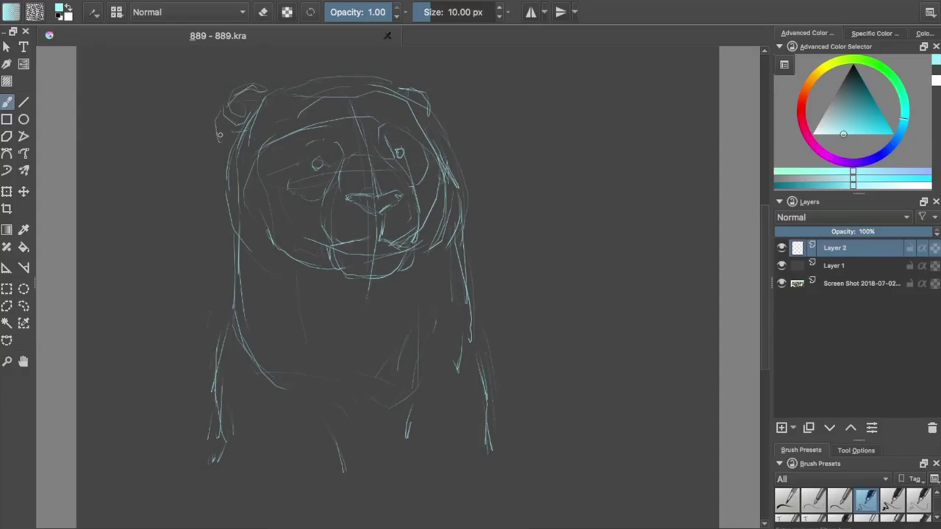
pyautogui.moveTo(278, 89); pyautogui.dragTo(429, 76)
pyautogui.click(782, 267)
pyautogui.click(782, 267)
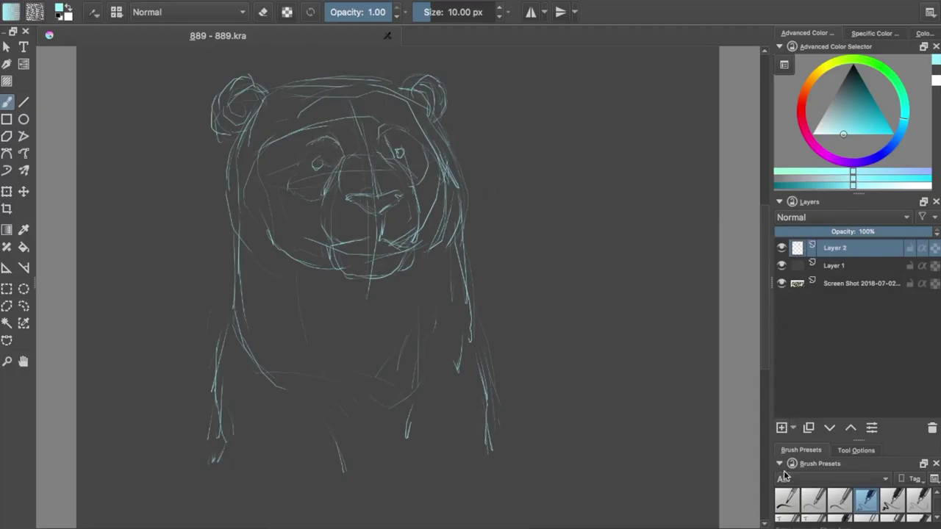
pyautogui.click(782, 427)
pyautogui.click(782, 427)
pyautogui.click(846, 74)
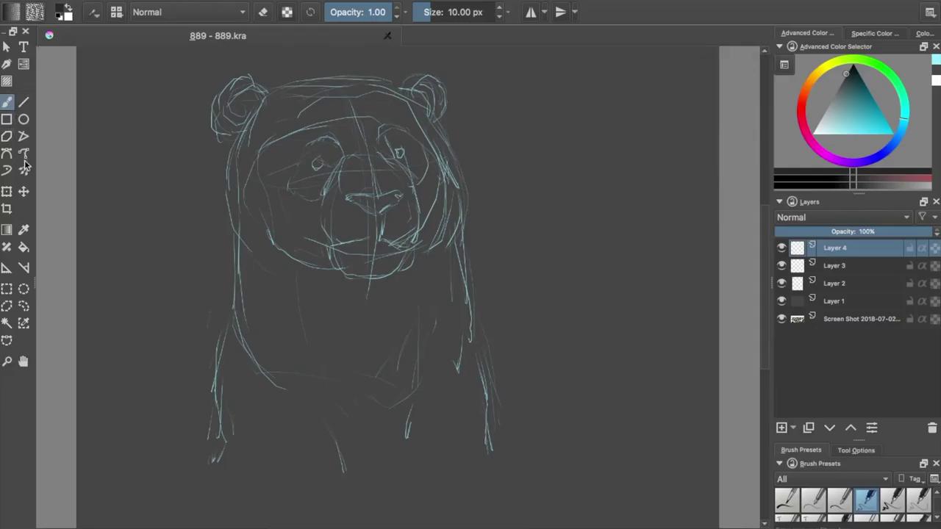
pyautogui.rightClick(361, 179)
pyautogui.click(326, 100)
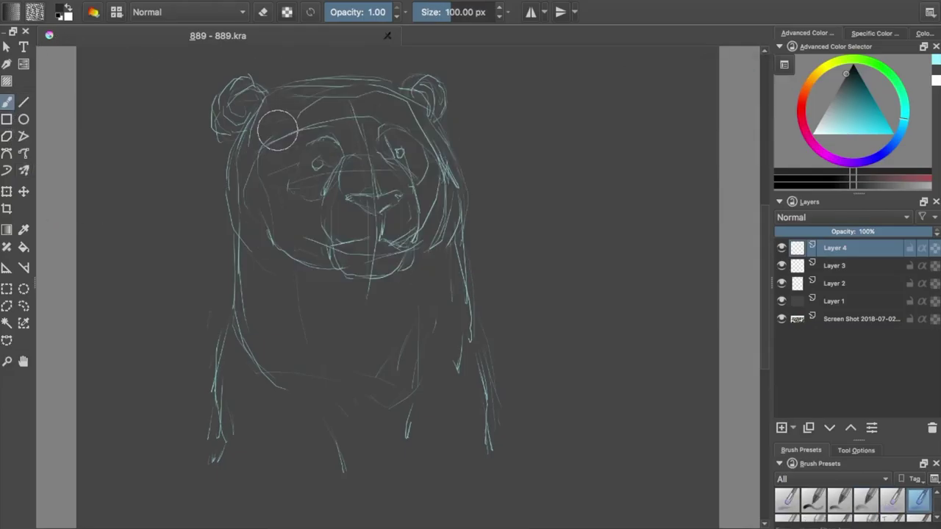
pyautogui.moveTo(273, 84); pyautogui.dragTo(236, 106)
pyautogui.moveTo(426, 92); pyautogui.dragTo(392, 92)
pyautogui.click(932, 427)
pyautogui.click(932, 427)
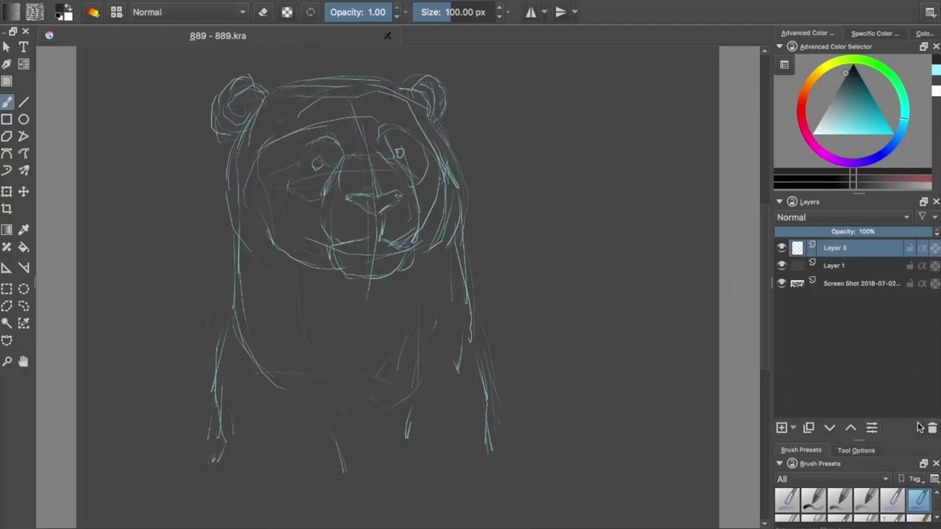
# - Add a new paint layer above the sketch and choose a soft blending brush preset at 50 px
pyautogui.click(781, 427)
pyautogui.rightClick(625, 114)
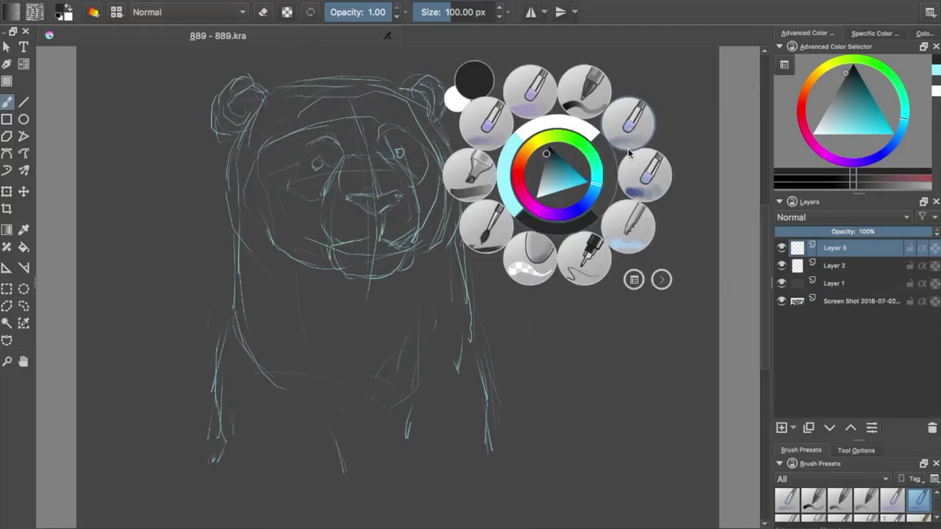
pyautogui.click(628, 111)
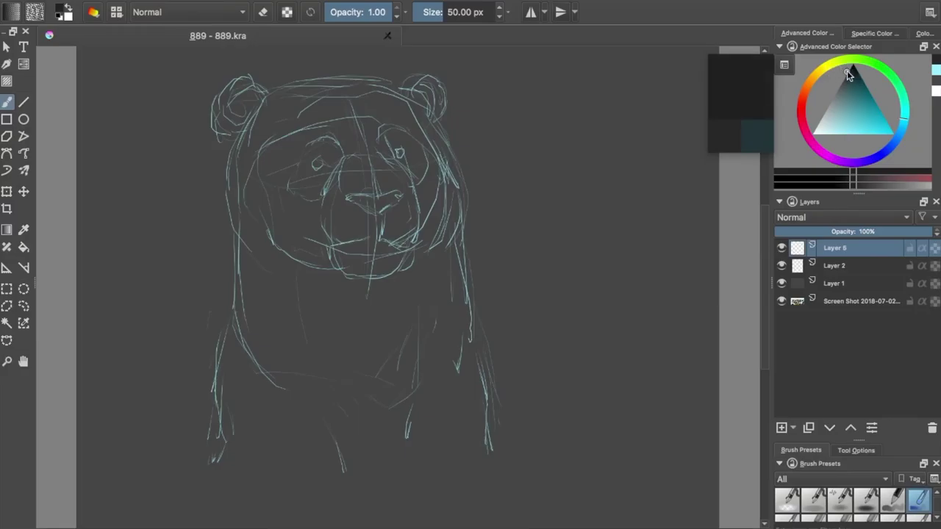
pyautogui.click(131, 0)
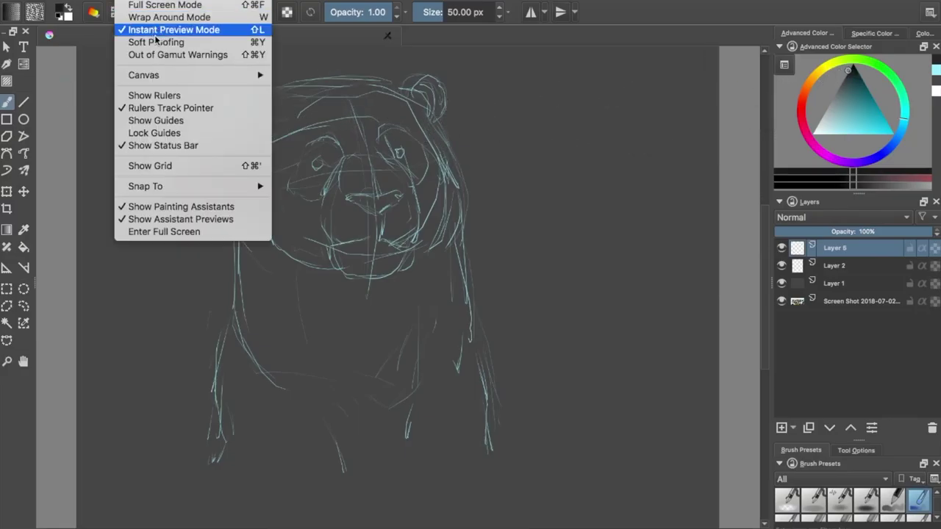
pyautogui.moveTo(356, 0)
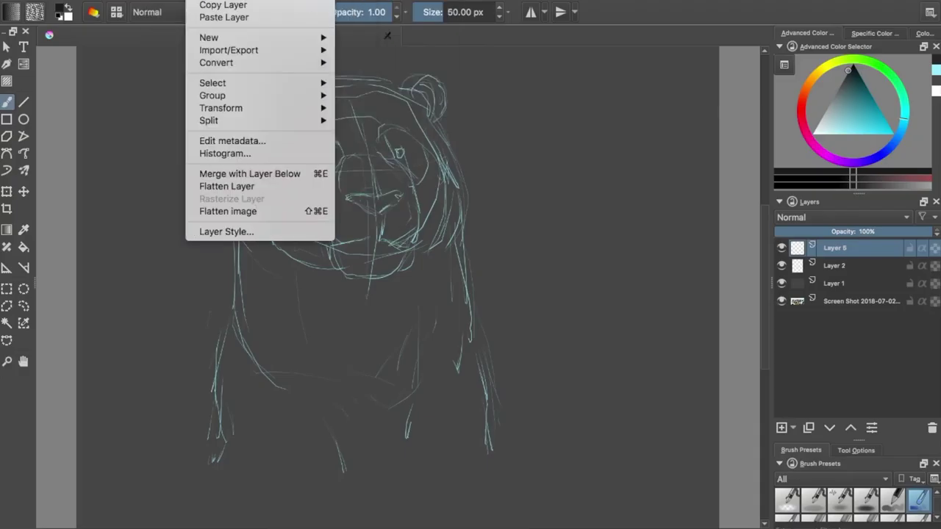
pyautogui.moveTo(279, 0)
pyautogui.moveTo(131, 0)
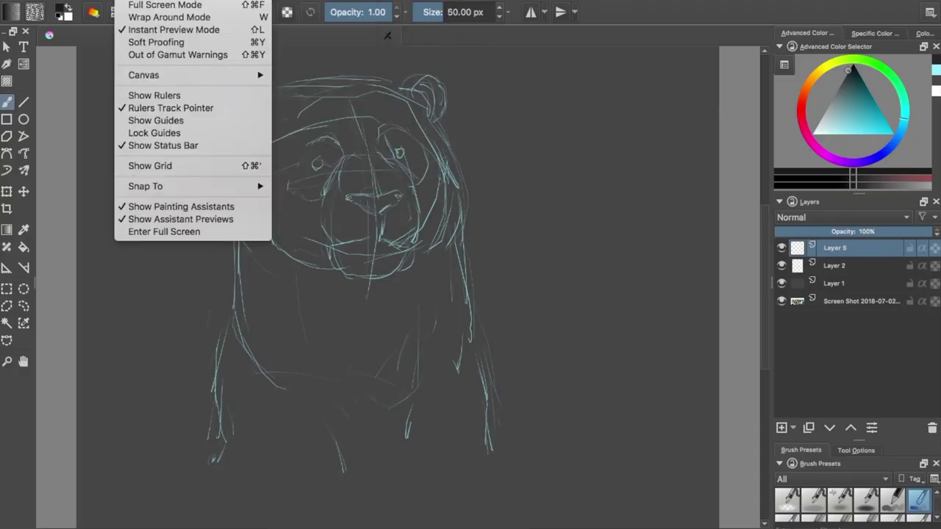
pyautogui.click(133, 0)
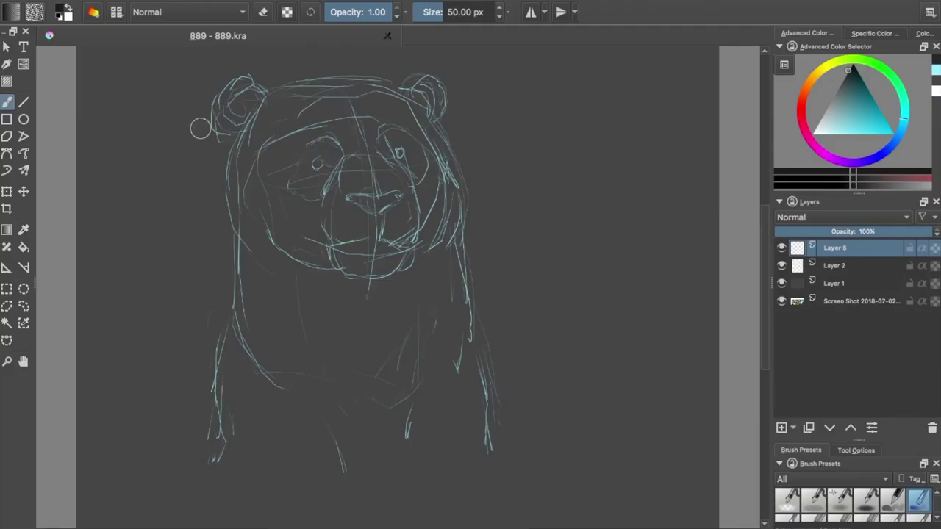
# - Block in the panda's ears, eye patches, nose, mouth and both arms with near-black paint on the new layer
pyautogui.moveTo(253, 103)
pyautogui.mouseDown()
pyautogui.moveTo(222, 109)
pyautogui.moveTo(248, 87)
pyautogui.moveTo(240, 128)
pyautogui.mouseUp()
pyautogui.moveTo(419, 82)
pyautogui.mouseDown()
pyautogui.moveTo(414, 99)
pyautogui.moveTo(428, 110)
pyautogui.moveTo(432, 91)
pyautogui.mouseUp()
pyautogui.moveTo(371, 206)
pyautogui.mouseDown()
pyautogui.moveTo(389, 203)
pyautogui.moveTo(355, 199)
pyautogui.moveTo(394, 197)
pyautogui.mouseUp()
pyautogui.moveTo(334, 141)
pyautogui.mouseDown()
pyautogui.moveTo(315, 153)
pyautogui.moveTo(315, 185)
pyautogui.moveTo(317, 176)
pyautogui.mouseUp()
pyautogui.moveTo(401, 133)
pyautogui.mouseDown()
pyautogui.moveTo(387, 139)
pyautogui.moveTo(412, 168)
pyautogui.moveTo(409, 158)
pyautogui.mouseUp()
pyautogui.moveTo(340, 247); pyautogui.dragTo(380, 246)
pyautogui.moveTo(254, 357)
pyautogui.mouseDown()
pyautogui.moveTo(275, 392)
pyautogui.moveTo(242, 314)
pyautogui.moveTo(218, 399)
pyautogui.moveTo(289, 437)
pyautogui.moveTo(314, 414)
pyautogui.moveTo(302, 463)
pyautogui.mouseUp()
pyautogui.moveTo(438, 441)
pyautogui.mouseDown()
pyautogui.moveTo(466, 319)
pyautogui.moveTo(478, 417)
pyautogui.moveTo(463, 330)
pyautogui.moveTo(444, 437)
pyautogui.mouseUp()
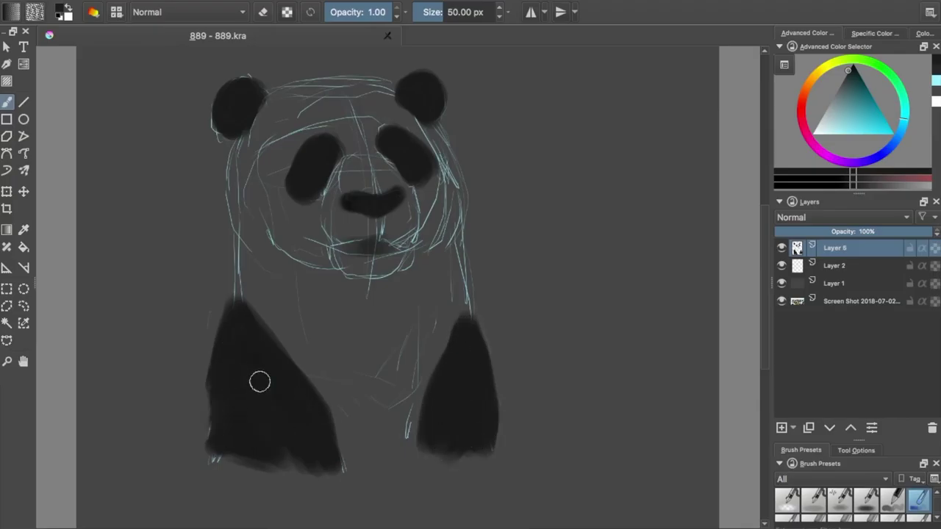
# - Paint the panda's face, neck and chest off-white around the dark features
pyautogui.click(832, 115)
pyautogui.moveTo(832, 115); pyautogui.dragTo(813, 132)
pyautogui.moveTo(419, 279)
pyautogui.mouseDown()
pyautogui.moveTo(409, 440)
pyautogui.moveTo(438, 254)
pyautogui.moveTo(450, 312)
pyautogui.moveTo(449, 108)
pyautogui.moveTo(434, 142)
pyautogui.moveTo(454, 183)
pyautogui.moveTo(446, 247)
pyautogui.moveTo(411, 107)
pyautogui.moveTo(393, 117)
pyautogui.moveTo(344, 95)
pyautogui.moveTo(280, 97)
pyautogui.moveTo(386, 98)
pyautogui.moveTo(423, 139)
pyautogui.moveTo(418, 116)
pyautogui.moveTo(437, 157)
pyautogui.moveTo(242, 157)
pyautogui.moveTo(246, 144)
pyautogui.moveTo(236, 161)
pyautogui.moveTo(251, 267)
pyautogui.moveTo(242, 279)
pyautogui.moveTo(303, 374)
pyautogui.moveTo(392, 455)
pyautogui.moveTo(375, 423)
pyautogui.moveTo(389, 316)
pyautogui.moveTo(298, 295)
pyautogui.moveTo(277, 267)
pyautogui.moveTo(257, 279)
pyautogui.moveTo(330, 383)
pyautogui.moveTo(423, 264)
pyautogui.moveTo(438, 297)
pyautogui.moveTo(281, 246)
pyautogui.moveTo(281, 273)
pyautogui.moveTo(283, 156)
pyautogui.moveTo(327, 122)
pyautogui.moveTo(369, 111)
pyautogui.moveTo(312, 108)
pyautogui.moveTo(256, 200)
pyautogui.moveTo(256, 173)
pyautogui.moveTo(339, 116)
pyautogui.moveTo(360, 143)
pyautogui.moveTo(386, 116)
pyautogui.moveTo(372, 158)
pyautogui.moveTo(333, 191)
pyautogui.moveTo(348, 134)
pyautogui.moveTo(347, 161)
pyautogui.moveTo(290, 204)
pyautogui.moveTo(388, 163)
pyautogui.moveTo(429, 190)
pyautogui.moveTo(356, 177)
pyautogui.moveTo(288, 211)
pyautogui.moveTo(274, 148)
pyautogui.moveTo(280, 188)
pyautogui.moveTo(324, 191)
pyautogui.moveTo(307, 217)
pyautogui.moveTo(357, 275)
pyautogui.moveTo(437, 206)
pyautogui.moveTo(389, 229)
pyautogui.moveTo(341, 218)
pyautogui.moveTo(294, 240)
pyautogui.mouseUp()
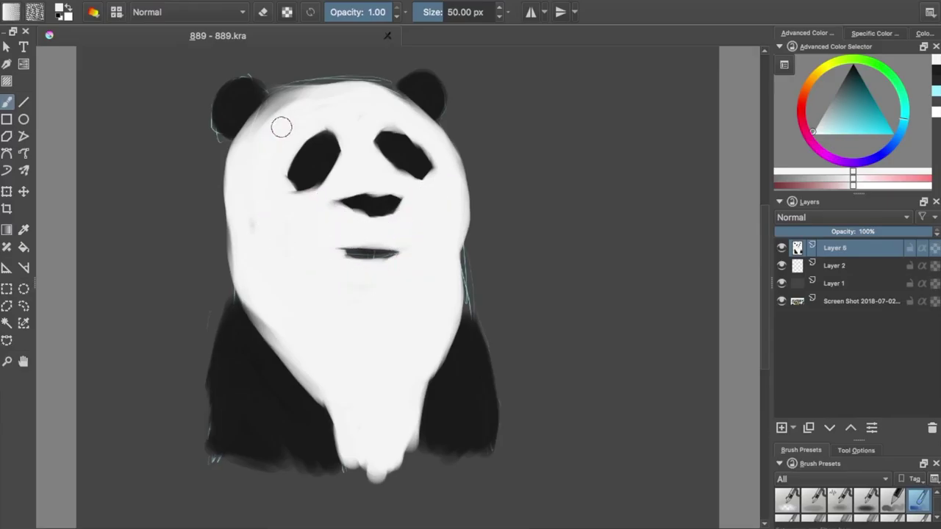
# - Lay in light grey shading under the chin and move the Layer 2 sketch above the painted layer
pyautogui.click(816, 122)
pyautogui.moveTo(816, 119); pyautogui.dragTo(803, 122)
pyautogui.moveTo(423, 275)
pyautogui.mouseDown()
pyautogui.moveTo(368, 313)
pyautogui.moveTo(304, 294)
pyautogui.moveTo(388, 328)
pyautogui.mouseUp()
pyautogui.moveTo(882, 253)
pyautogui.mouseDown()
pyautogui.moveTo(859, 250)
pyautogui.moveTo(857, 266)
pyautogui.mouseUp()
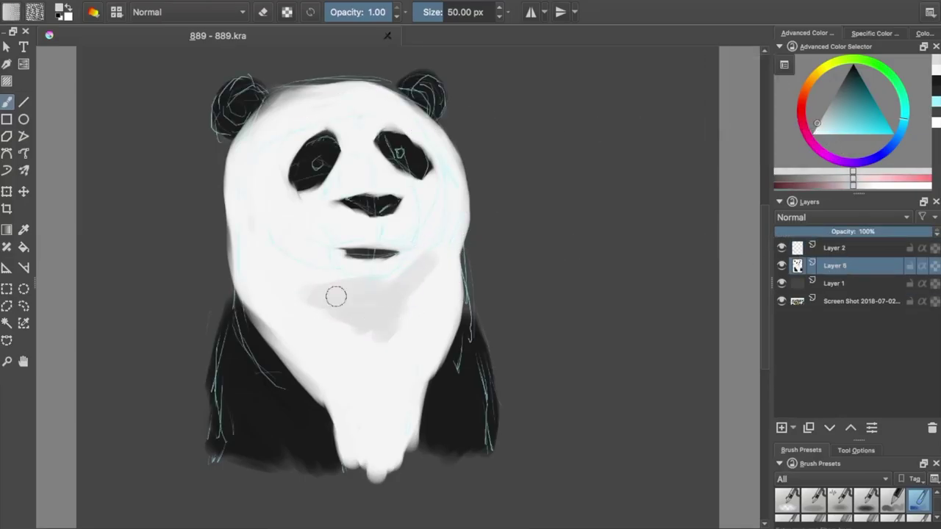
# - Shade the jaw, neck, chest, cheeks, muzzle and forehead of the panda with light grey
pyautogui.moveTo(336, 296)
pyautogui.mouseDown()
pyautogui.moveTo(277, 270)
pyautogui.moveTo(231, 187)
pyautogui.mouseUp()
pyautogui.moveTo(423, 284); pyautogui.dragTo(460, 214)
pyautogui.moveTo(451, 264); pyautogui.dragTo(412, 303)
pyautogui.moveTo(355, 333); pyautogui.dragTo(372, 397)
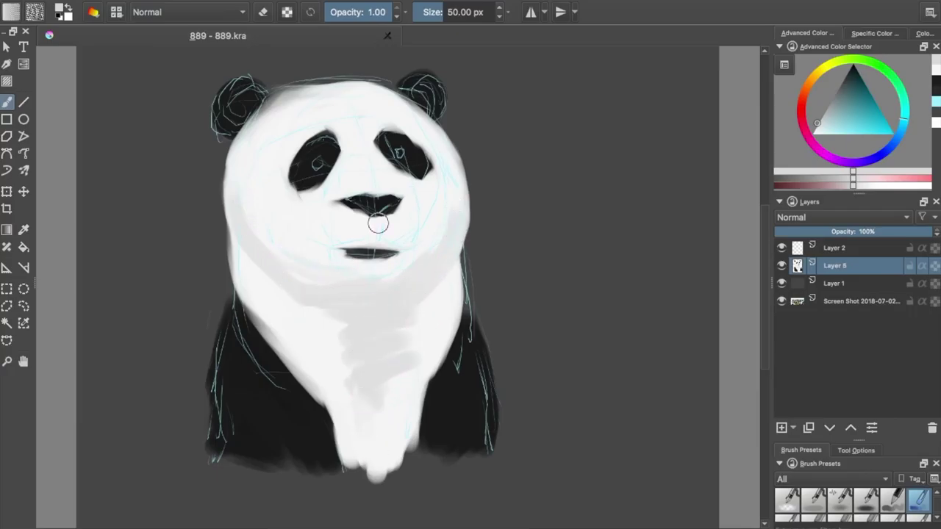
pyautogui.moveTo(378, 224)
pyautogui.mouseDown()
pyautogui.moveTo(368, 154)
pyautogui.moveTo(290, 99)
pyautogui.moveTo(425, 196)
pyautogui.mouseUp()
pyautogui.moveTo(369, 230); pyautogui.dragTo(380, 233)
pyautogui.moveTo(355, 277)
pyautogui.mouseDown()
pyautogui.moveTo(276, 254)
pyautogui.moveTo(372, 361)
pyautogui.mouseUp()
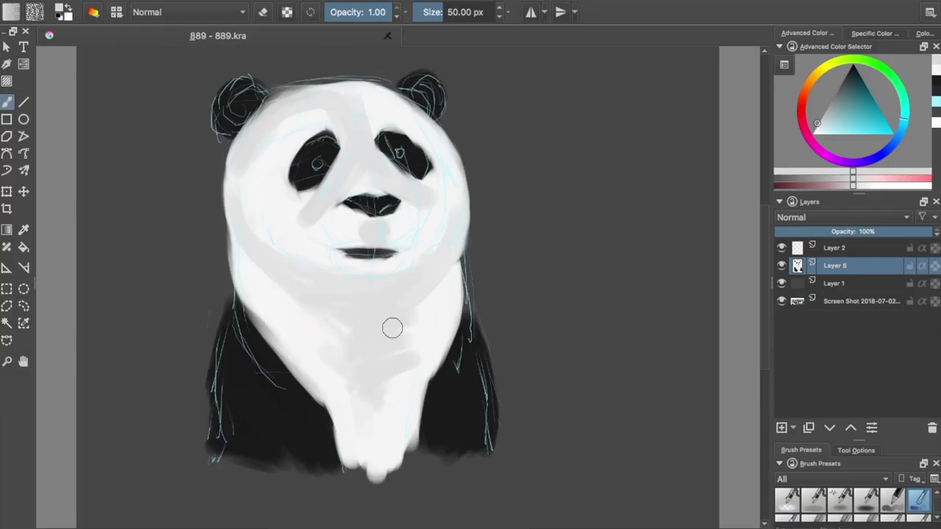
pyautogui.moveTo(373, 89); pyautogui.dragTo(360, 101)
# - Paint off-white highlights on the bridge of the nose, the muzzle and the chin
pyautogui.moveTo(815, 131); pyautogui.dragTo(765, 145)
pyautogui.moveTo(364, 169)
pyautogui.mouseDown()
pyautogui.moveTo(385, 188)
pyautogui.moveTo(374, 169)
pyautogui.moveTo(362, 178)
pyautogui.moveTo(363, 115)
pyautogui.moveTo(364, 136)
pyautogui.moveTo(400, 118)
pyautogui.moveTo(429, 135)
pyautogui.moveTo(297, 116)
pyautogui.moveTo(291, 197)
pyautogui.moveTo(346, 212)
pyautogui.mouseUp()
pyautogui.moveTo(411, 218)
pyautogui.mouseDown()
pyautogui.moveTo(350, 240)
pyautogui.moveTo(321, 214)
pyautogui.moveTo(382, 272)
pyautogui.mouseUp()
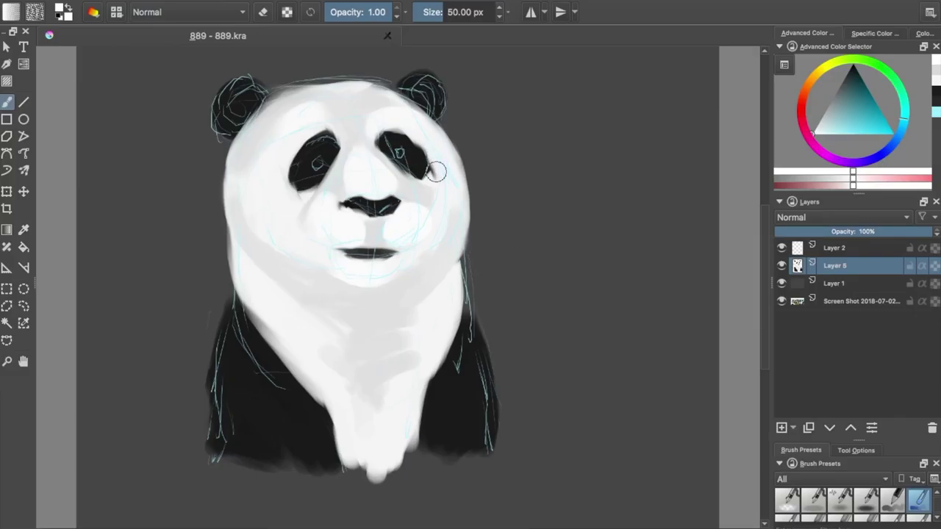
# - Reshape both eye patches in black and define their edges with the brush size reduced to 10.32 px
pyautogui.press('x')
pyautogui.moveTo(324, 172)
pyautogui.mouseDown()
pyautogui.moveTo(309, 174)
pyautogui.moveTo(323, 162)
pyautogui.moveTo(319, 136)
pyautogui.mouseUp()
pyautogui.click(427, 12)
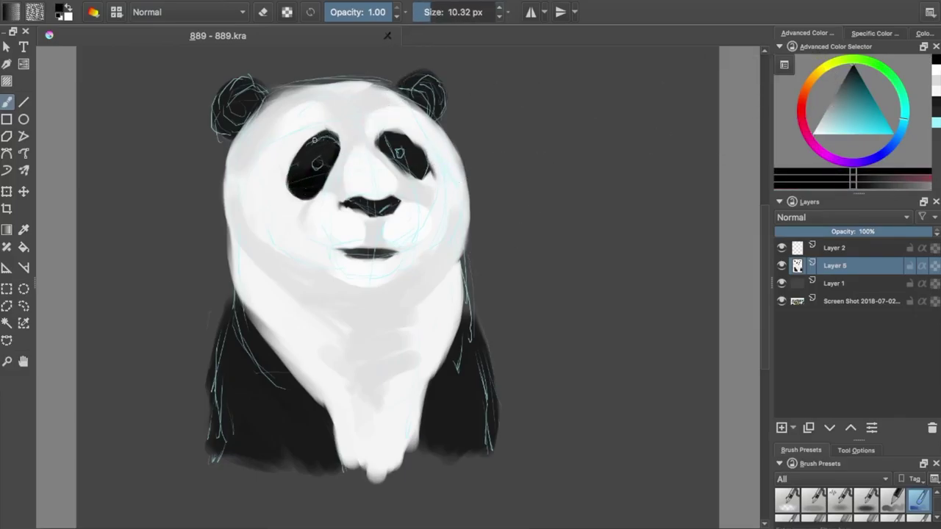
pyautogui.moveTo(377, 145)
pyautogui.mouseDown()
pyautogui.moveTo(420, 163)
pyautogui.moveTo(432, 183)
pyautogui.moveTo(384, 142)
pyautogui.moveTo(420, 176)
pyautogui.mouseUp()
pyautogui.moveTo(328, 132)
pyautogui.mouseDown()
pyautogui.moveTo(337, 164)
pyautogui.moveTo(328, 188)
pyautogui.mouseUp()
pyautogui.moveTo(334, 137)
pyautogui.mouseDown()
pyautogui.moveTo(341, 143)
pyautogui.moveTo(322, 197)
pyautogui.mouseUp()
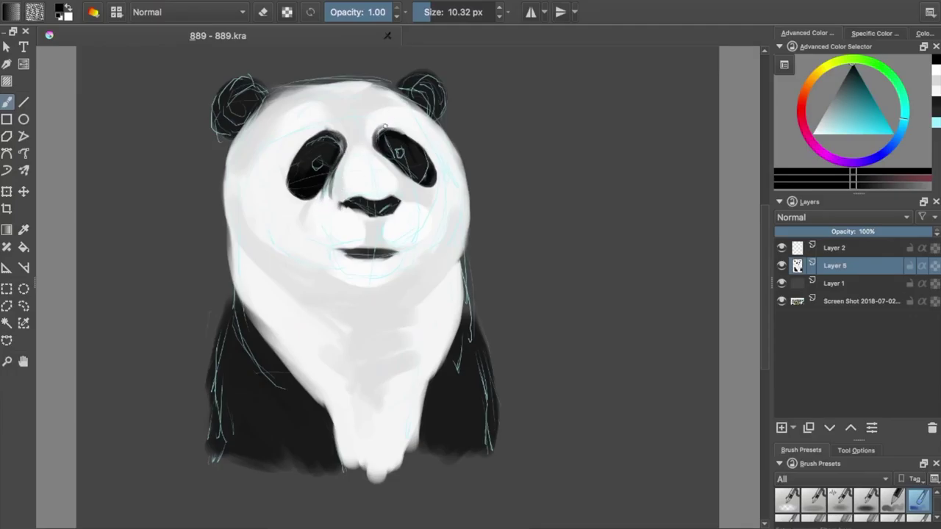
pyautogui.moveTo(383, 149); pyautogui.dragTo(401, 180)
# - Add thin dark contour lines to the panda's forehead, temple and cheek
pyautogui.moveTo(355, 131)
pyautogui.mouseDown()
pyautogui.moveTo(331, 96)
pyautogui.moveTo(353, 124)
pyautogui.mouseUp()
pyautogui.moveTo(276, 110); pyautogui.dragTo(256, 157)
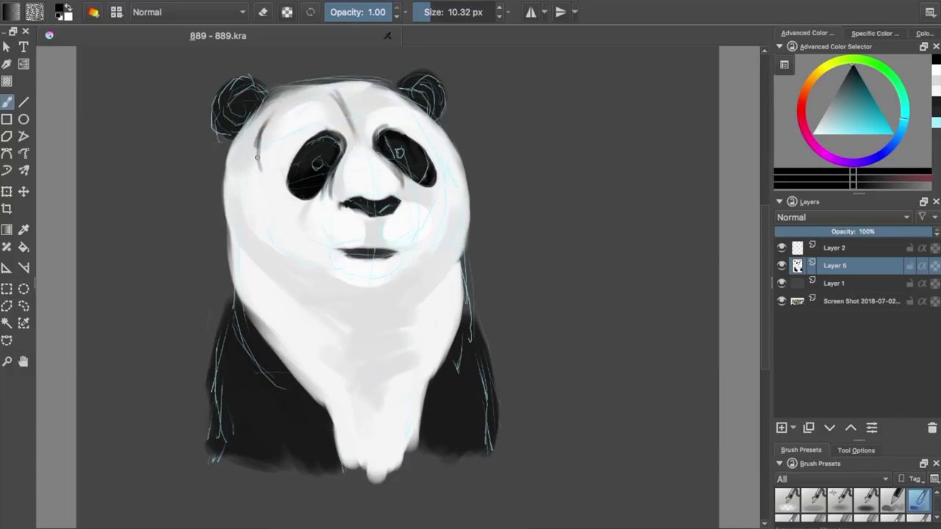
pyautogui.moveTo(234, 189); pyautogui.dragTo(257, 254)
# - Draw the shadow line under the chin and define the mouth and lower lip in black
pyautogui.moveTo(343, 283)
pyautogui.mouseDown()
pyautogui.moveTo(386, 292)
pyautogui.moveTo(416, 263)
pyautogui.moveTo(400, 250)
pyautogui.mouseUp()
pyautogui.moveTo(332, 253); pyautogui.dragTo(375, 243)
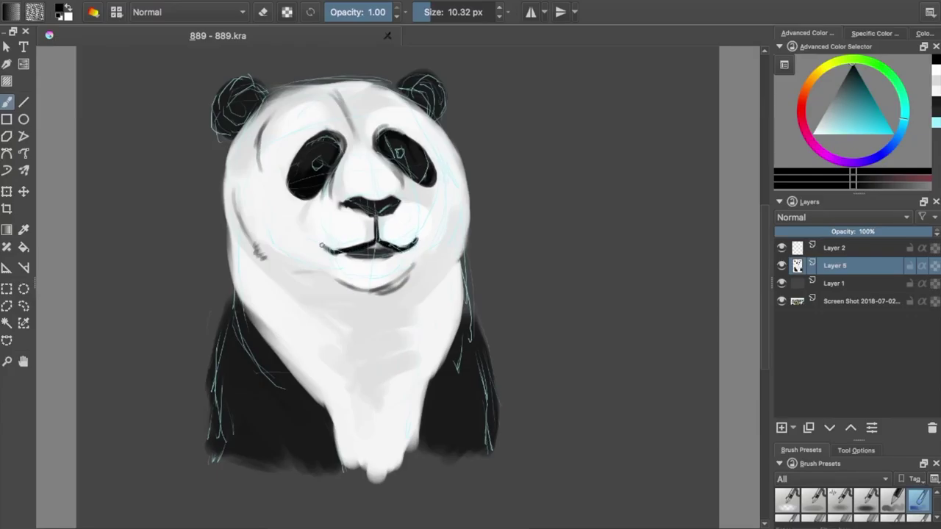
pyautogui.moveTo(350, 258); pyautogui.dragTo(380, 253)
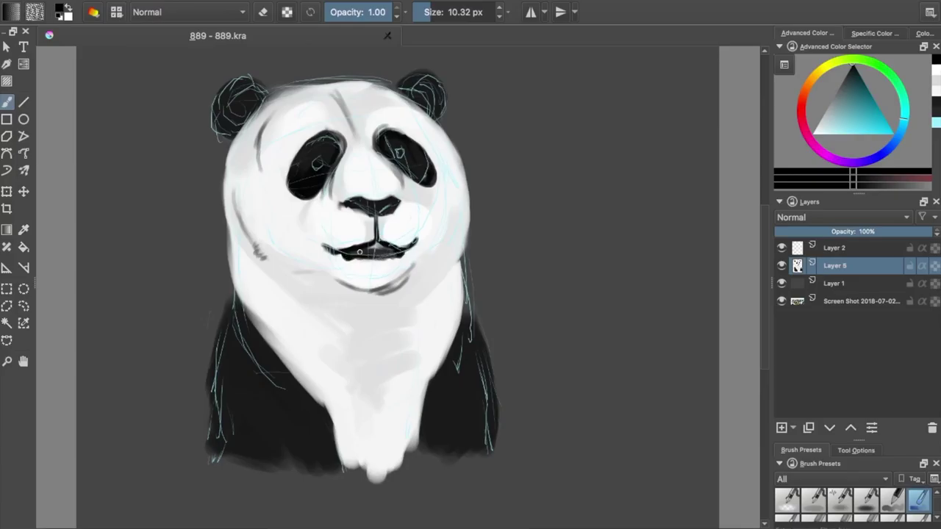
# - Add short dark fur strokes across the panda's chest and the side of its neck
pyautogui.moveTo(377, 291)
pyautogui.mouseDown()
pyautogui.moveTo(408, 275)
pyautogui.moveTo(339, 389)
pyautogui.moveTo(393, 423)
pyautogui.mouseUp()
pyautogui.moveTo(438, 325); pyautogui.dragTo(416, 375)
pyautogui.moveTo(462, 316); pyautogui.dragTo(461, 255)
# - Outline both sides of the head and the outer edges of the arms in black with ragged fur strokes
pyautogui.moveTo(441, 304); pyautogui.dragTo(472, 194)
pyautogui.moveTo(409, 96); pyautogui.dragTo(471, 178)
pyautogui.moveTo(450, 143)
pyautogui.mouseDown()
pyautogui.moveTo(480, 183)
pyautogui.moveTo(415, 109)
pyautogui.mouseUp()
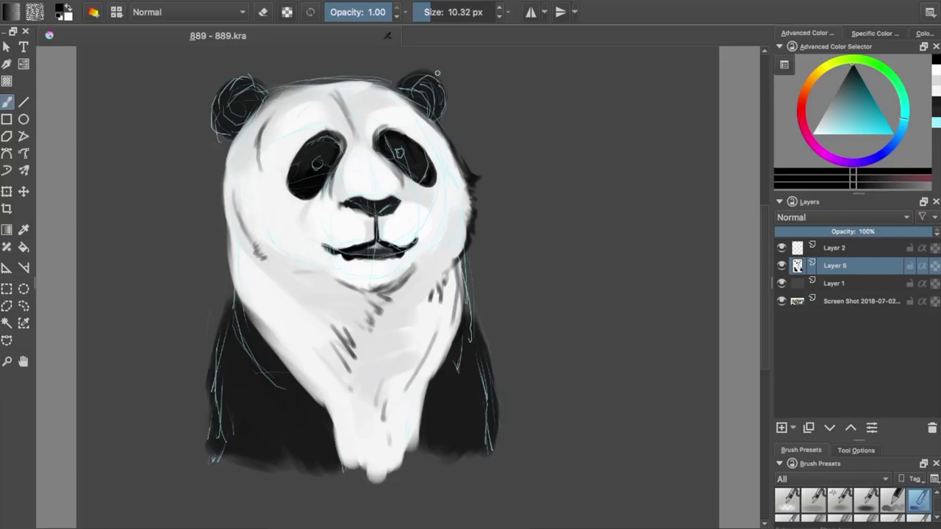
pyautogui.moveTo(231, 146)
pyautogui.mouseDown()
pyautogui.moveTo(218, 101)
pyautogui.moveTo(259, 84)
pyautogui.moveTo(261, 99)
pyautogui.moveTo(247, 101)
pyautogui.moveTo(245, 90)
pyautogui.moveTo(218, 250)
pyautogui.moveTo(225, 276)
pyautogui.moveTo(237, 263)
pyautogui.moveTo(247, 324)
pyautogui.moveTo(271, 352)
pyautogui.moveTo(228, 290)
pyautogui.moveTo(209, 381)
pyautogui.moveTo(210, 434)
pyautogui.mouseUp()
pyautogui.moveTo(458, 264)
pyautogui.mouseDown()
pyautogui.moveTo(463, 320)
pyautogui.moveTo(494, 367)
pyautogui.moveTo(496, 431)
pyautogui.mouseUp()
# - Hide the Layer 2 sketch and outline the ears and the crown of the head in black
pyautogui.click(782, 248)
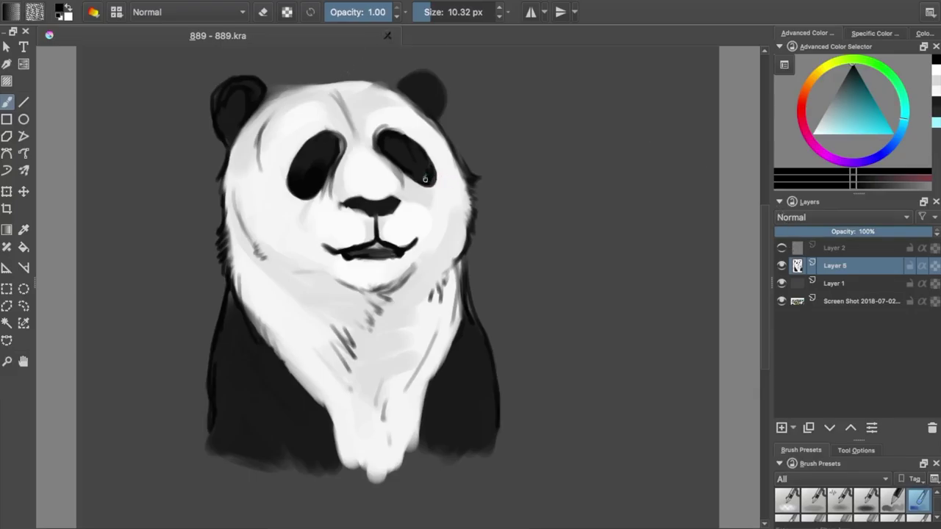
pyautogui.moveTo(260, 79)
pyautogui.mouseDown()
pyautogui.moveTo(416, 103)
pyautogui.moveTo(280, 90)
pyautogui.moveTo(236, 143)
pyautogui.moveTo(258, 103)
pyautogui.mouseUp()
pyautogui.moveTo(395, 78)
pyautogui.mouseDown()
pyautogui.moveTo(437, 85)
pyautogui.moveTo(444, 109)
pyautogui.moveTo(436, 120)
pyautogui.moveTo(430, 75)
pyautogui.moveTo(387, 82)
pyautogui.moveTo(415, 99)
pyautogui.moveTo(438, 84)
pyautogui.mouseUp()
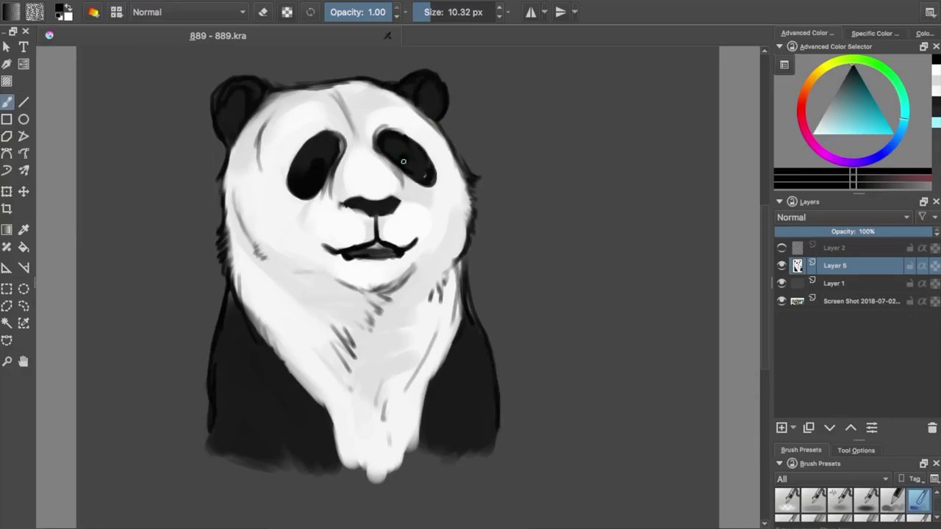
# - Add fine dark strokes to the brow, forehead, top of the nose and the line beneath it
pyautogui.moveTo(297, 124); pyautogui.dragTo(290, 136)
pyautogui.moveTo(361, 112); pyautogui.dragTo(371, 143)
pyautogui.moveTo(375, 198)
pyautogui.mouseDown()
pyautogui.moveTo(374, 188)
pyautogui.moveTo(387, 190)
pyautogui.mouseUp()
pyautogui.moveTo(366, 198)
pyautogui.mouseDown()
pyautogui.moveTo(359, 192)
pyautogui.moveTo(367, 186)
pyautogui.mouseUp()
pyautogui.moveTo(376, 212); pyautogui.dragTo(379, 236)
# - Add fine near-white highlights to the eyes, nose, ears and inner edges of the arms using a thin 10 px brush
pyautogui.click(819, 153)
pyautogui.click(827, 116)
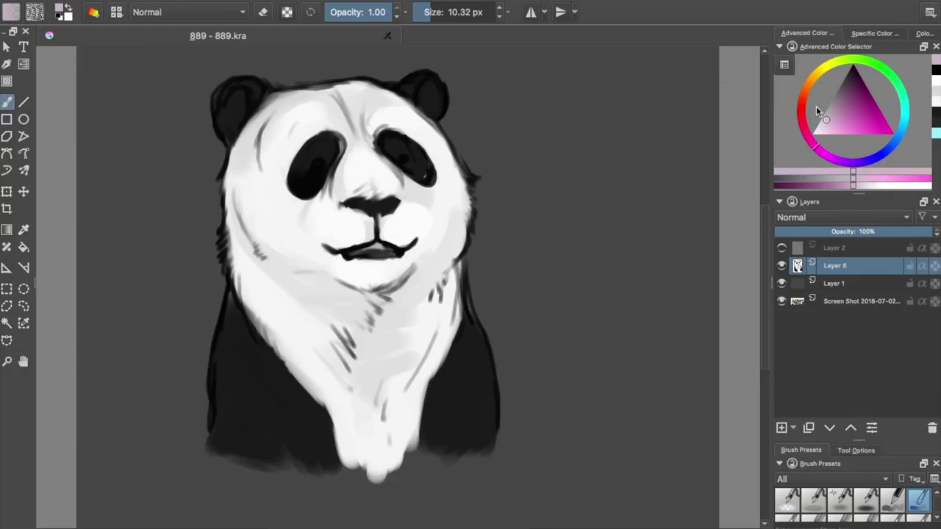
pyautogui.click(815, 133)
pyautogui.rightClick(452, 178)
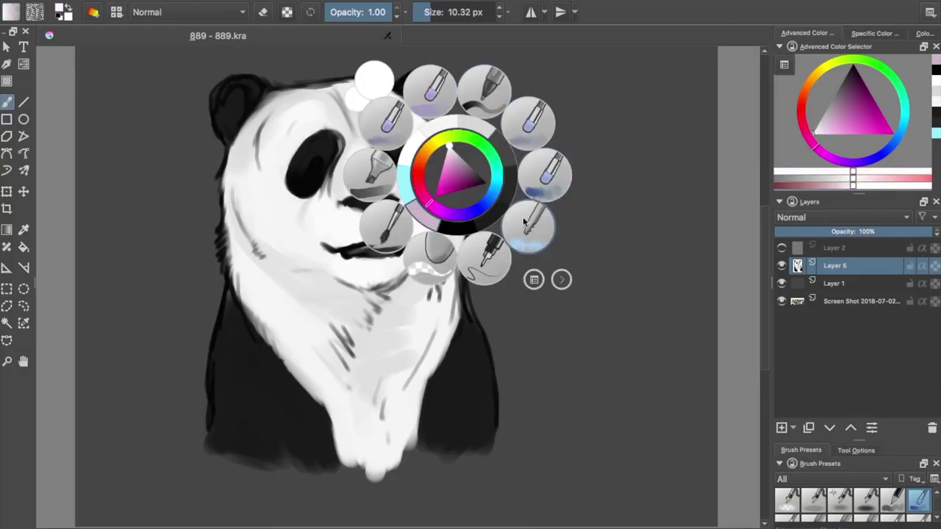
pyautogui.click(524, 124)
pyautogui.moveTo(321, 165); pyautogui.dragTo(320, 170)
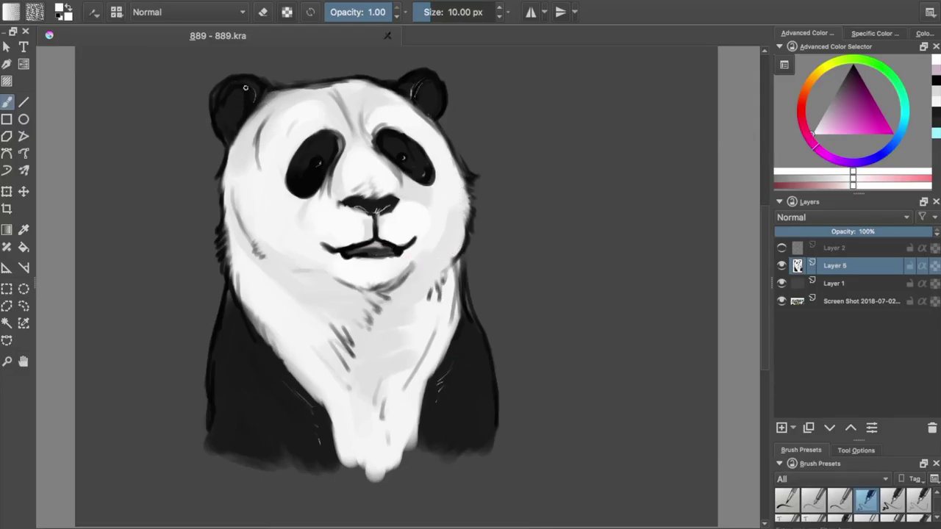
# - Paint near-black detail around the pupil of the panda's left-hand eye with a 6.38 px brush
pyautogui.click(831, 94)
pyautogui.moveTo(830, 94); pyautogui.dragTo(824, 71)
pyautogui.rightClick(580, 175)
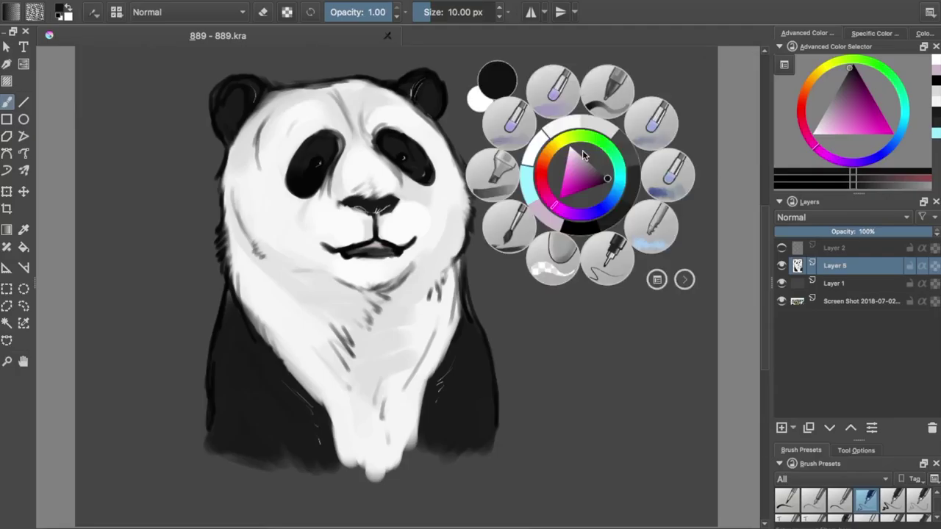
pyautogui.click(652, 129)
pyautogui.moveTo(437, 13); pyautogui.dragTo(427, 21)
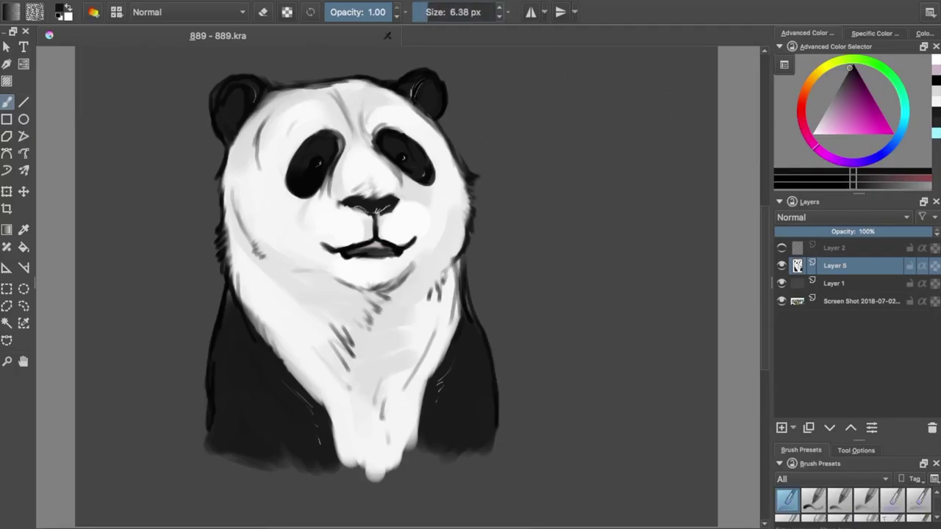
pyautogui.moveTo(321, 176); pyautogui.dragTo(312, 175)
# - Refine the left-hand eye with small strokes in slightly lighter shades of dark grey
pyautogui.moveTo(834, 73); pyautogui.dragTo(834, 72)
pyautogui.moveTo(317, 156); pyautogui.dragTo(310, 155)
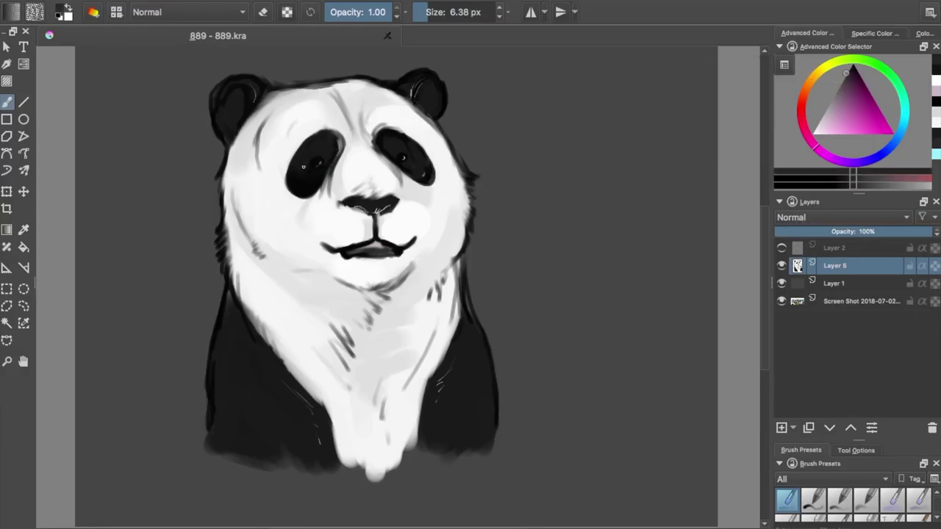
pyautogui.moveTo(844, 77); pyautogui.dragTo(844, 78)
pyautogui.moveTo(318, 160); pyautogui.dragTo(315, 161)
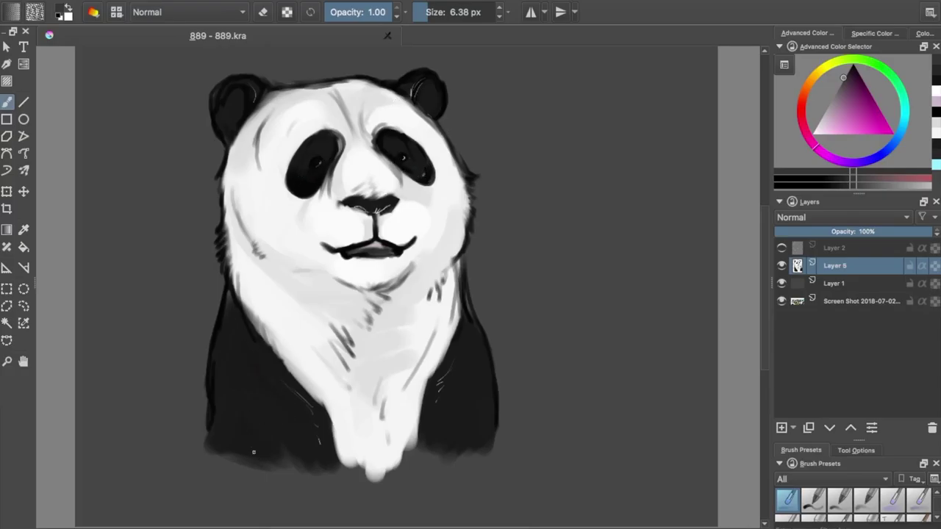
# - Touch up the left-hand ear and the lower edge of the body in black with a 10.32 px brush
pyautogui.click(430, 12)
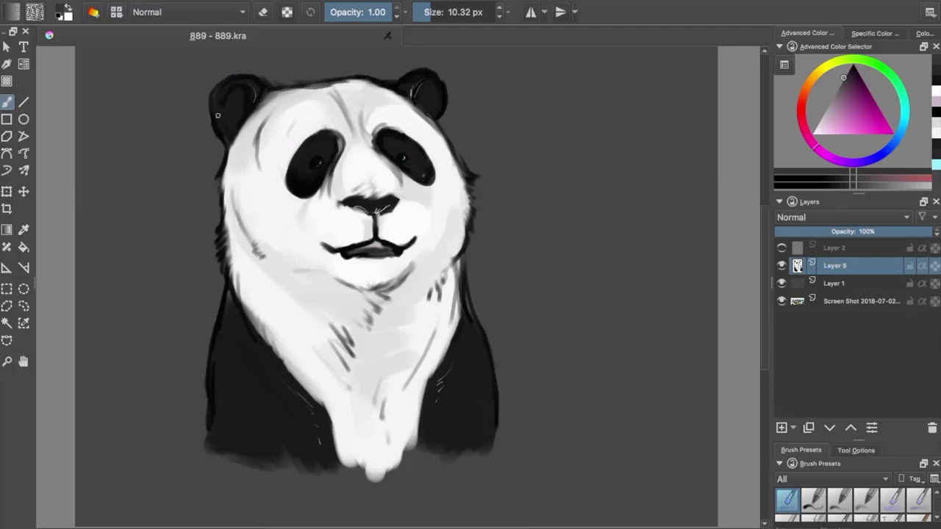
pyautogui.click(853, 66)
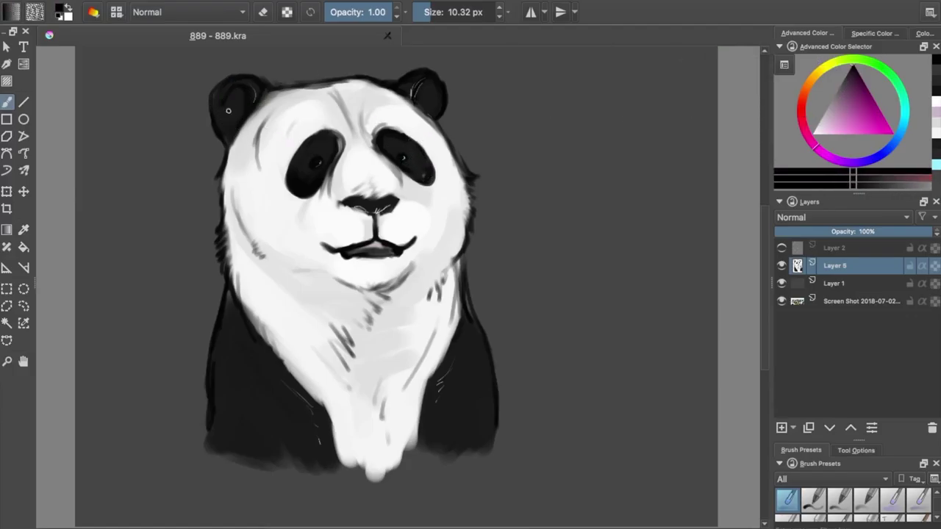
pyautogui.click(850, 65)
pyautogui.click(81, 37)
pyautogui.click(852, 67)
pyautogui.click(95, 1)
pyautogui.click(104, 1)
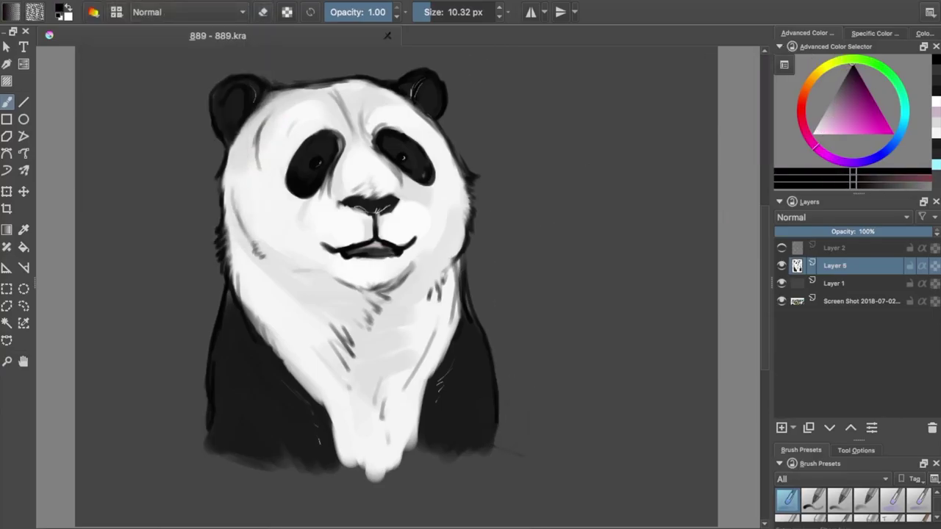